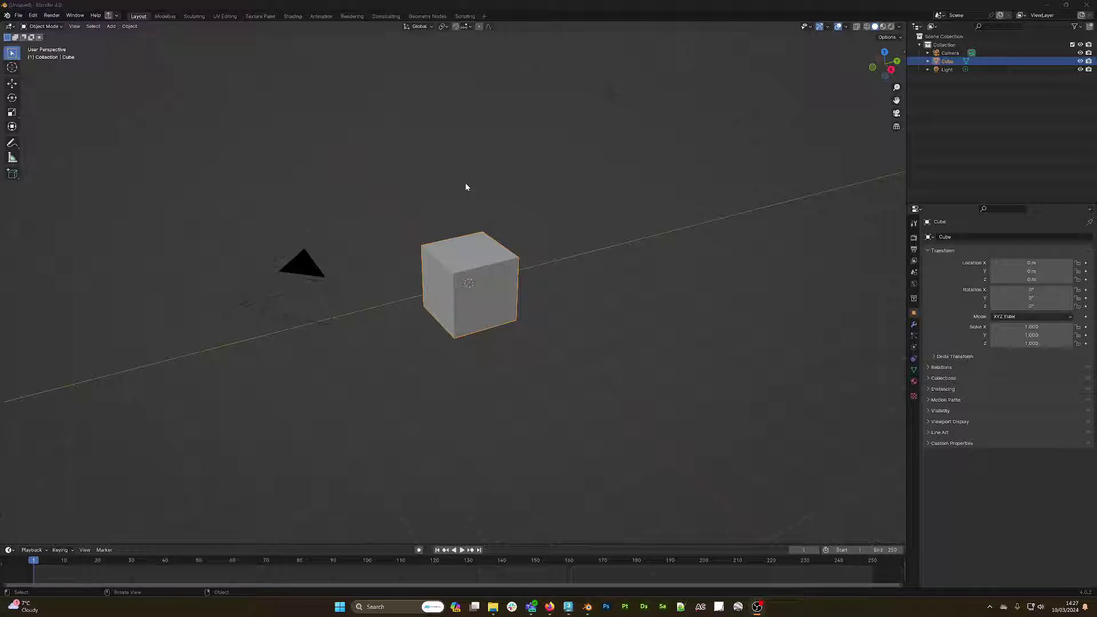
Subdivide the default cube's mesh in Edit Mode and raise Number of Cuts to 2
middle_click_drag(468, 186, 475, 218)
middle_click_drag(516, 280, 515, 276)
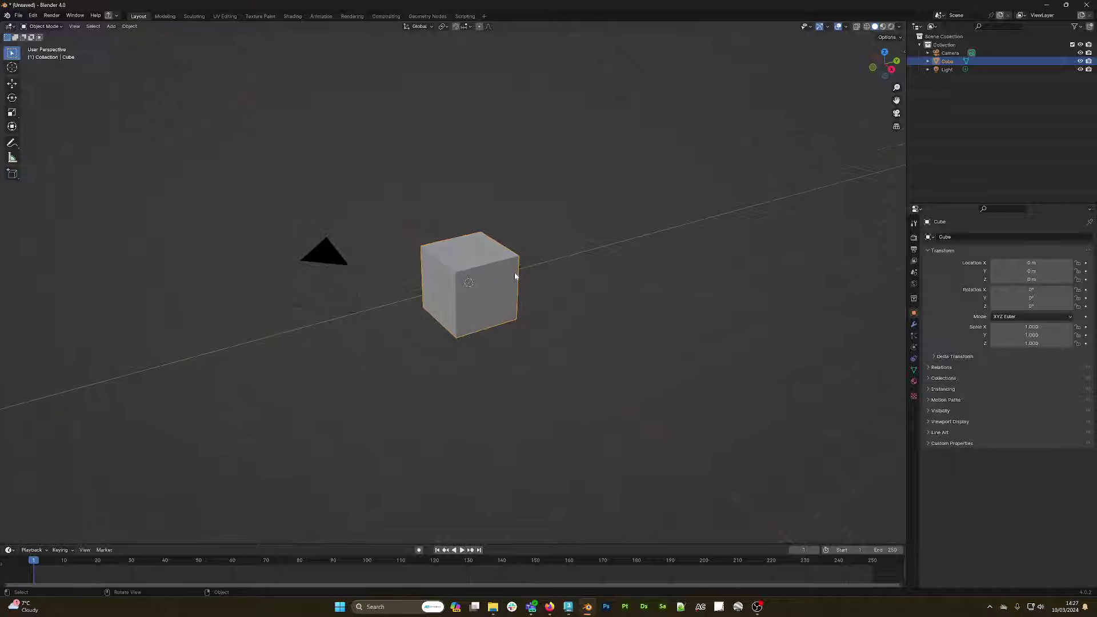
key("Tab")
right_click(505, 272)
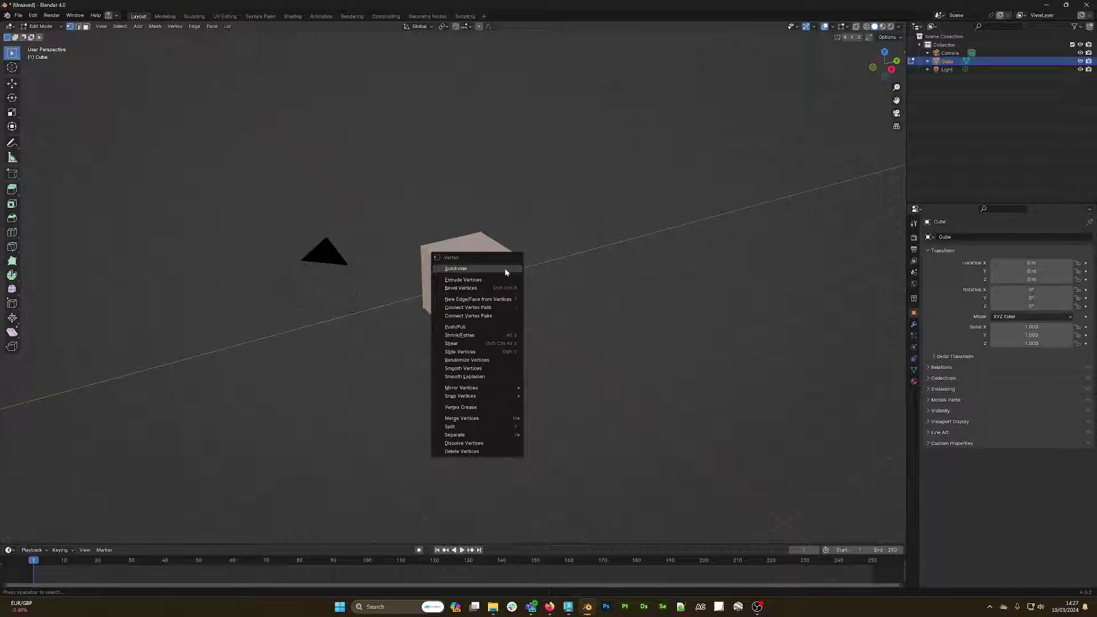
left_click(506, 268)
left_click(63, 536)
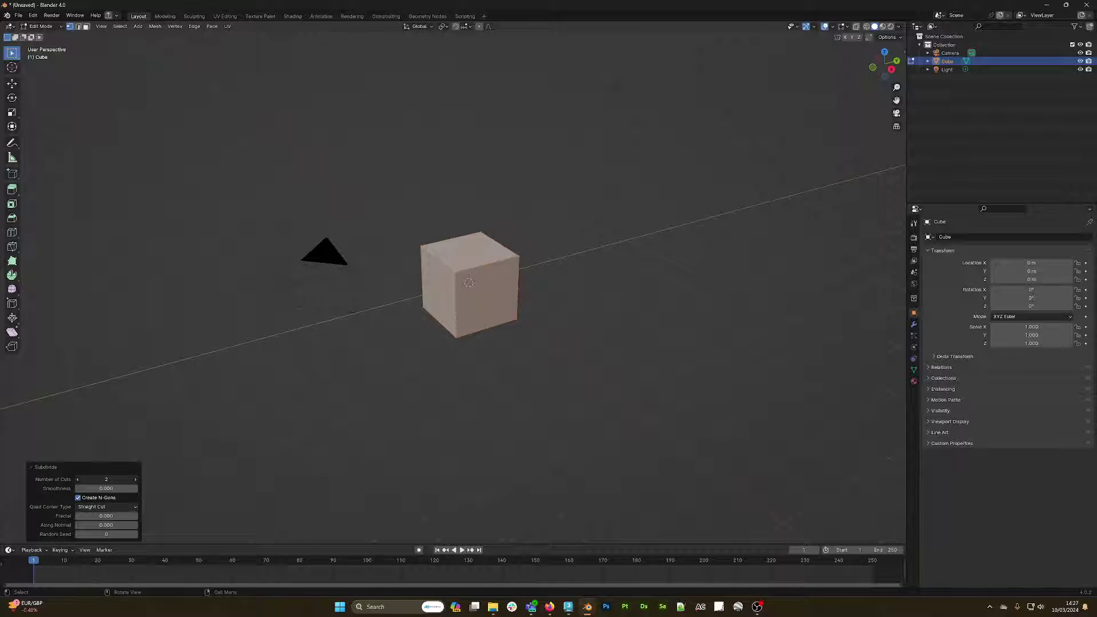
scroll(453, 334, "up", 4)
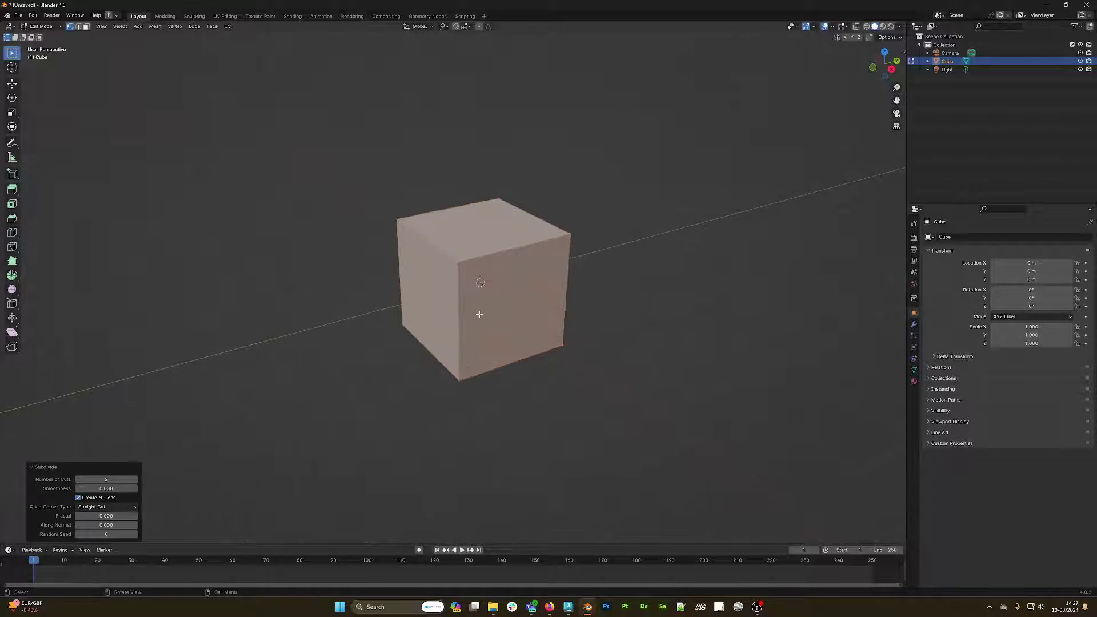
Back in Object Mode, tick Wireframe under the cube's Viewport Display and deselect the cube
key("Tab")
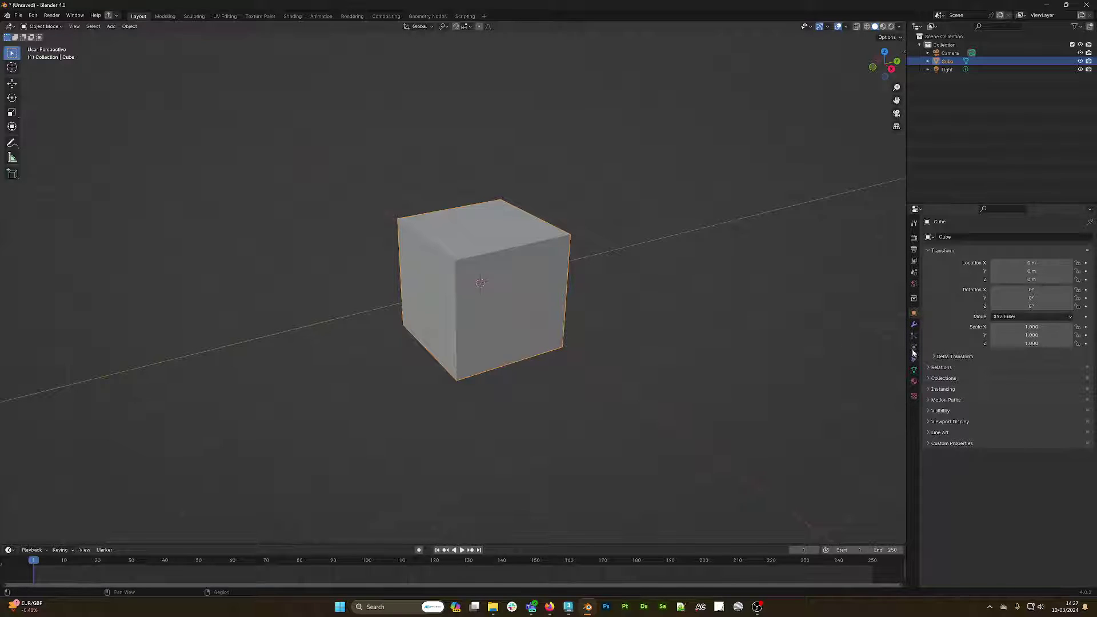
left_click(934, 426)
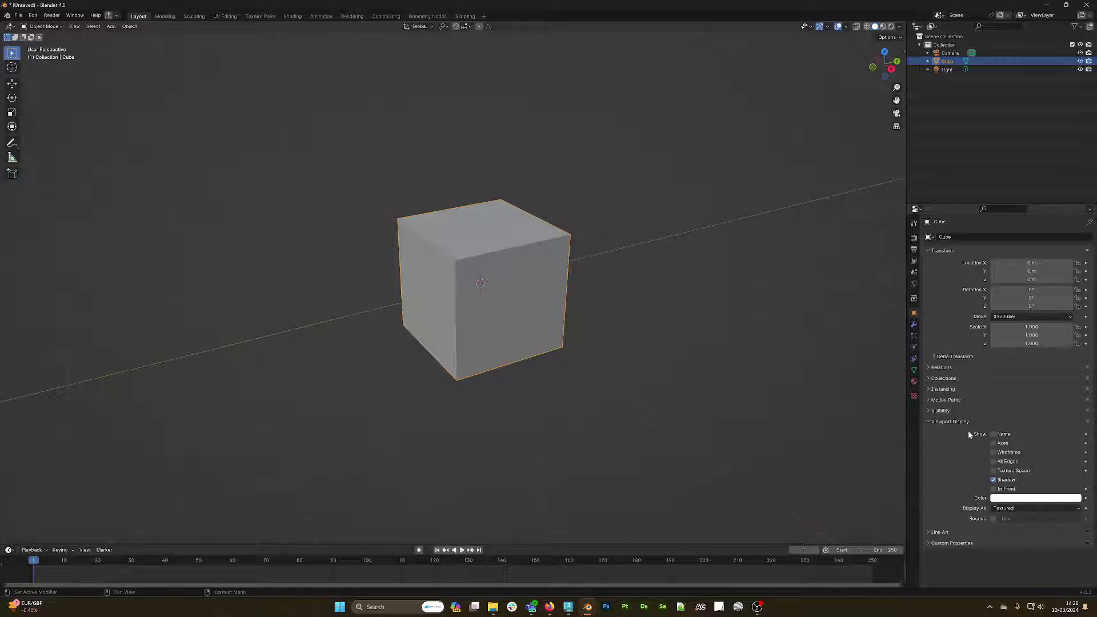
left_click(993, 453)
scroll(577, 335, "up", 5)
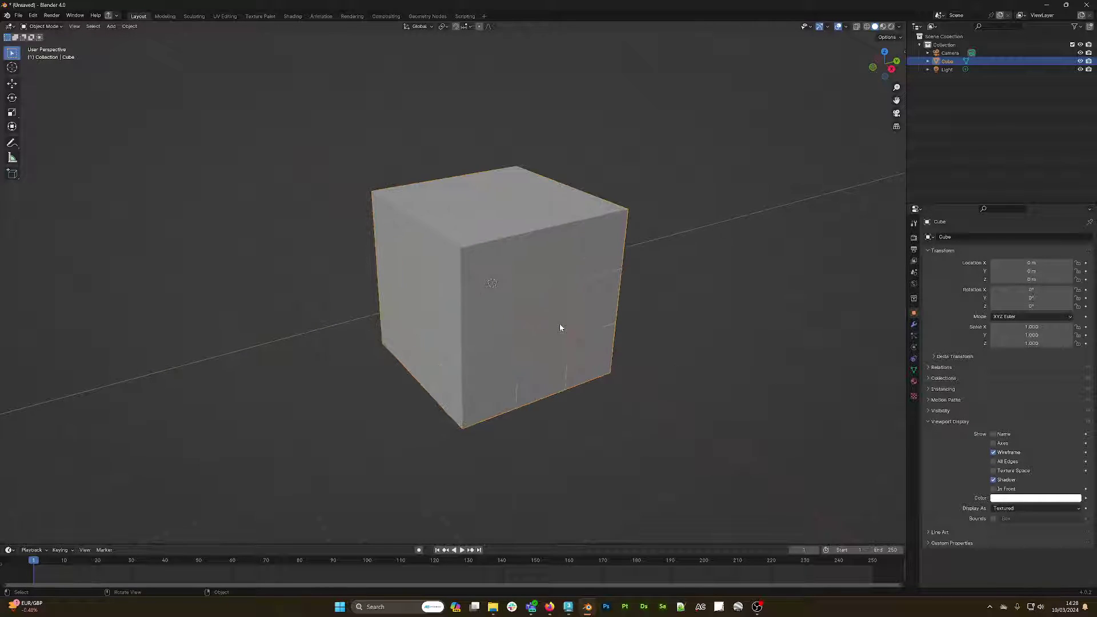
left_click(688, 288)
scroll(633, 280, "down", 3)
middle_click_drag(633, 280, 609, 281)
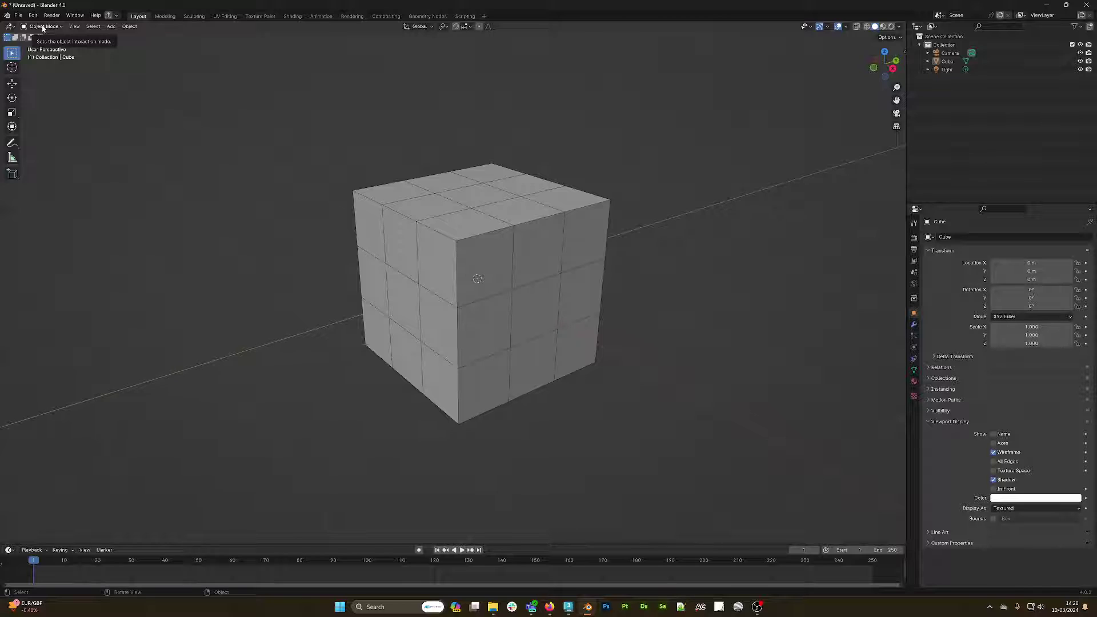
Switch the cube to Vertex Paint mode and make the primary brush colour red
left_click(51, 27)
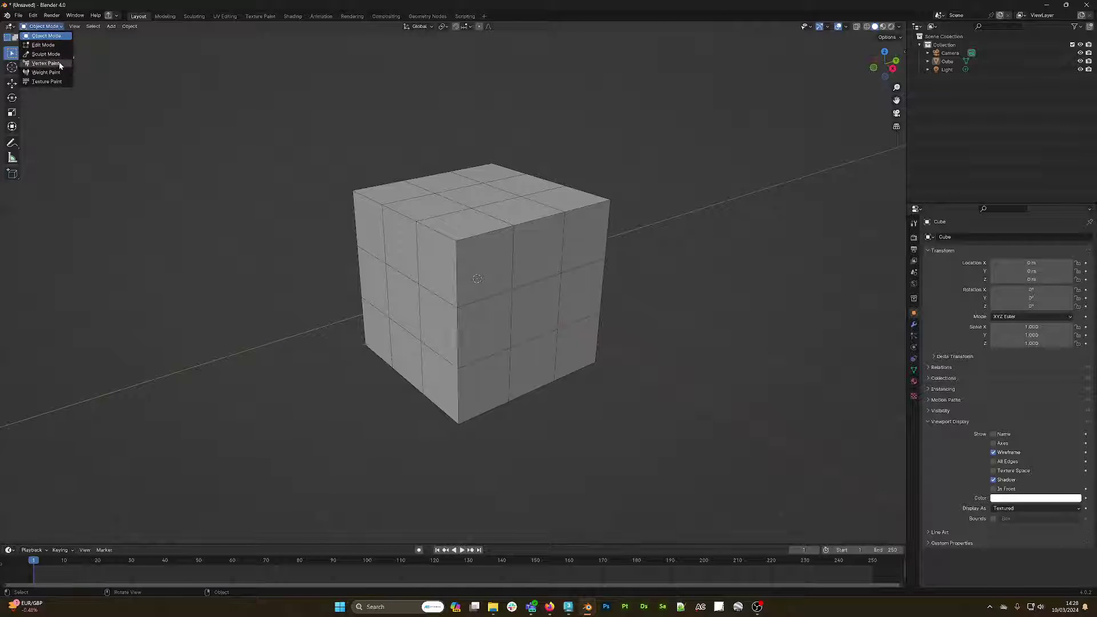
left_click(45, 63)
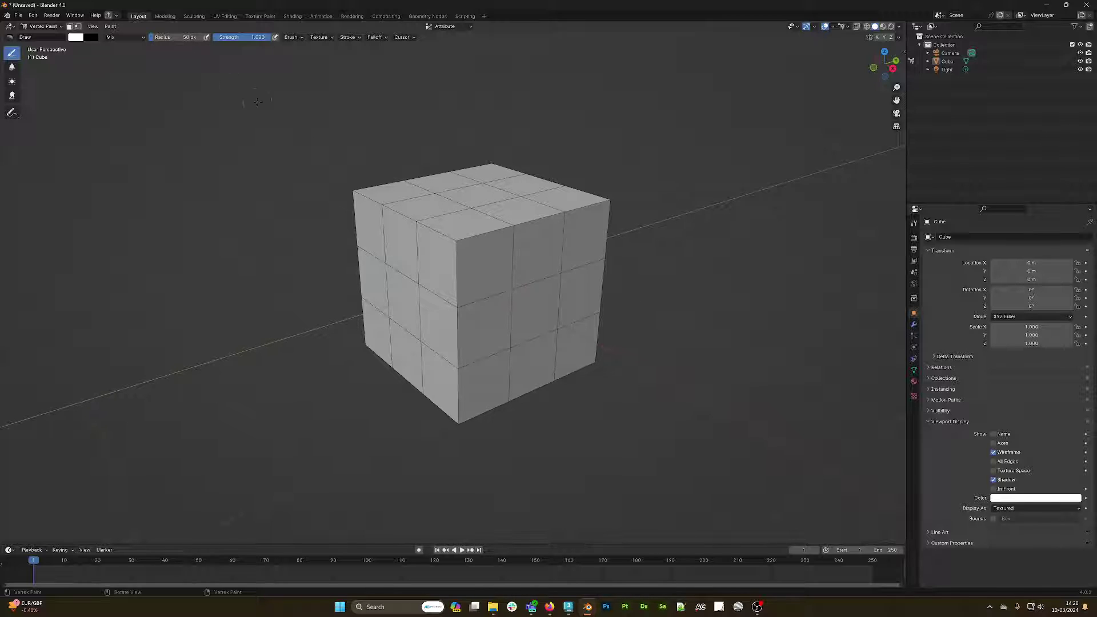
left_click(78, 39)
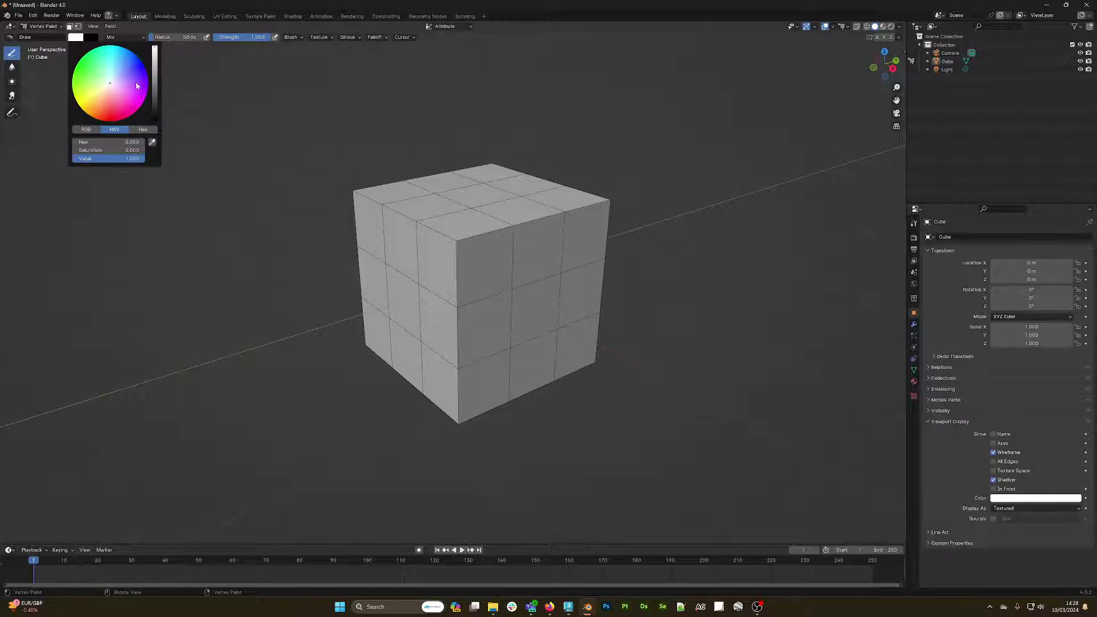
left_click(109, 121)
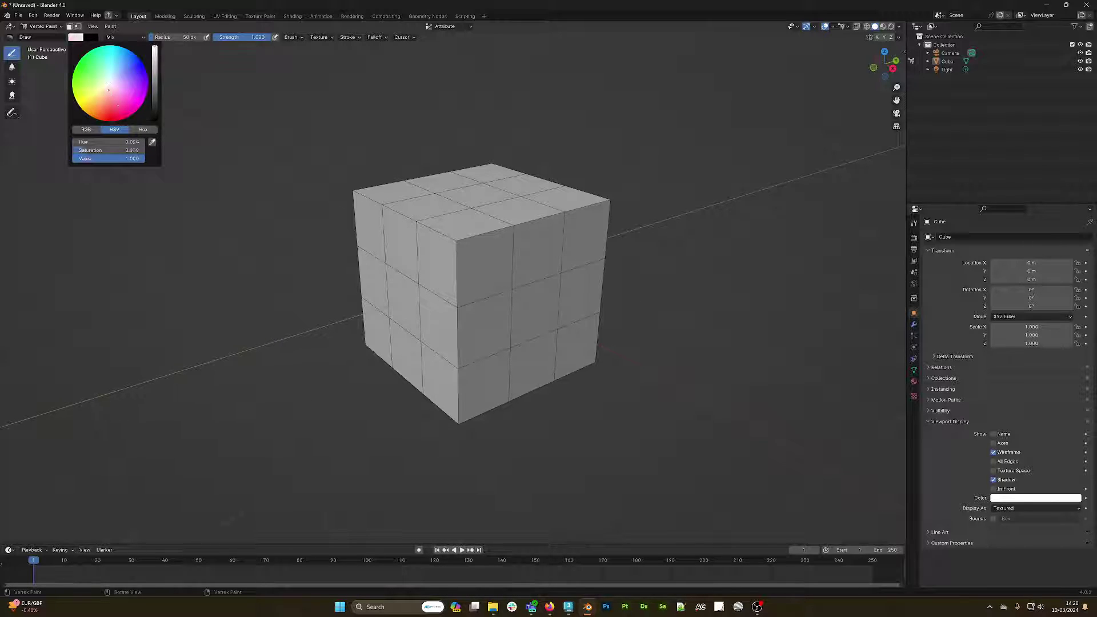
Set the secondary colour to green with Value 1, then swap primary and secondary colours
left_click(91, 38)
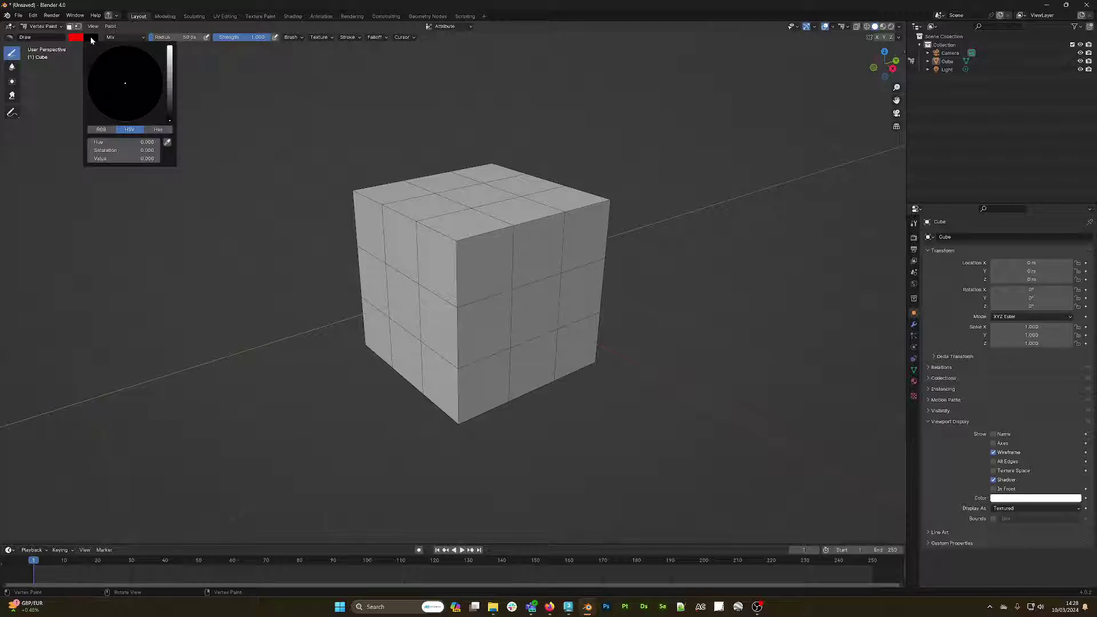
left_click(102, 158)
type("1")
key("Return")
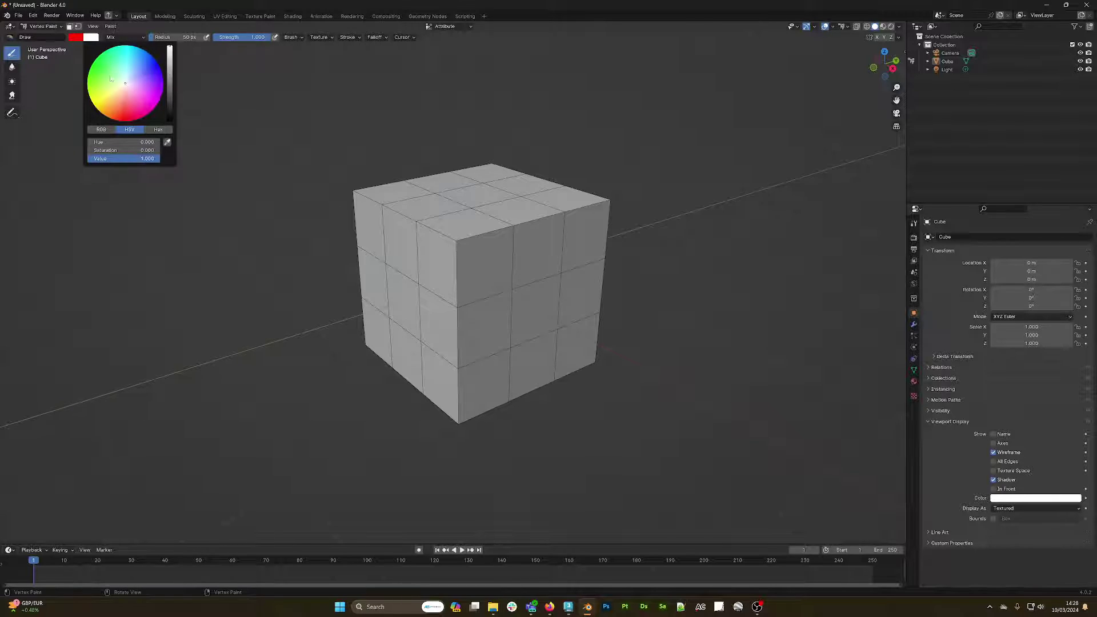
left_click(93, 62)
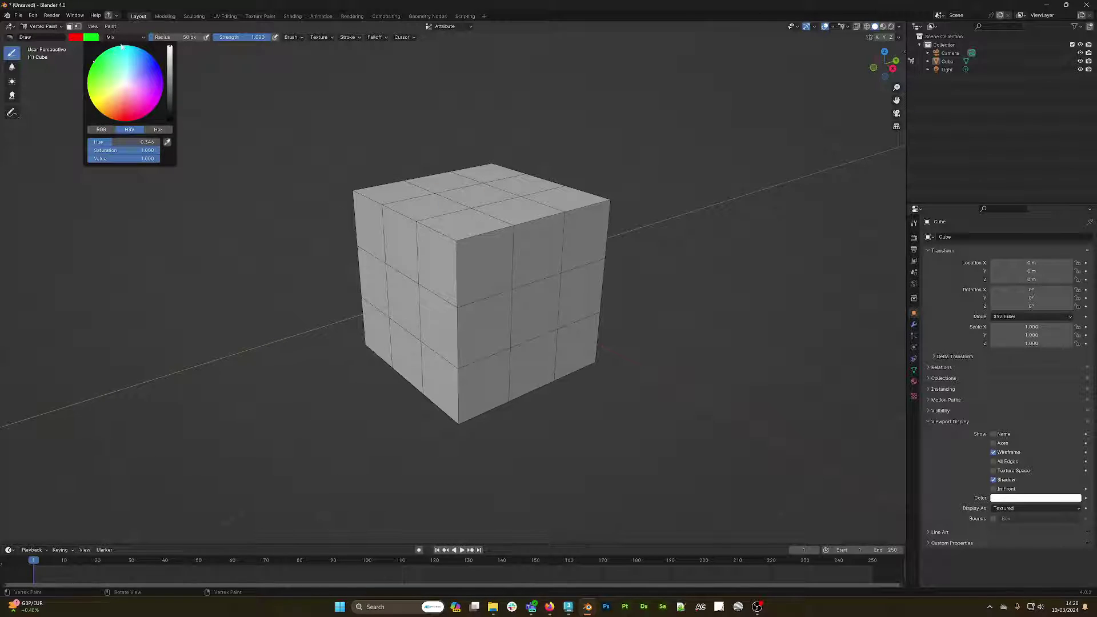
key("x")
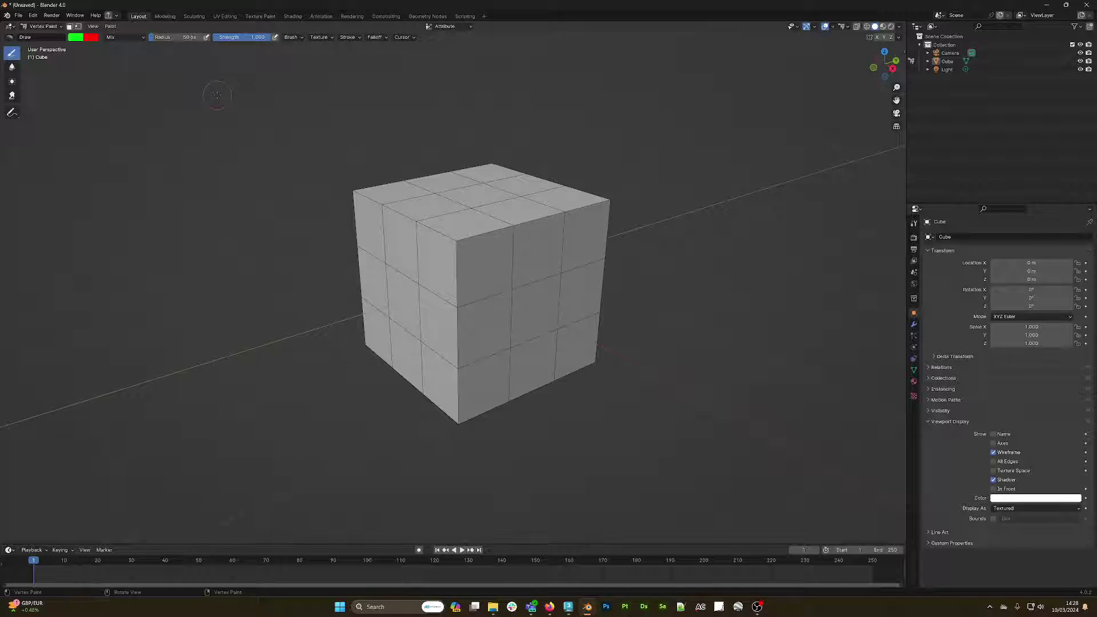
key("x")
left_click(512, 290)
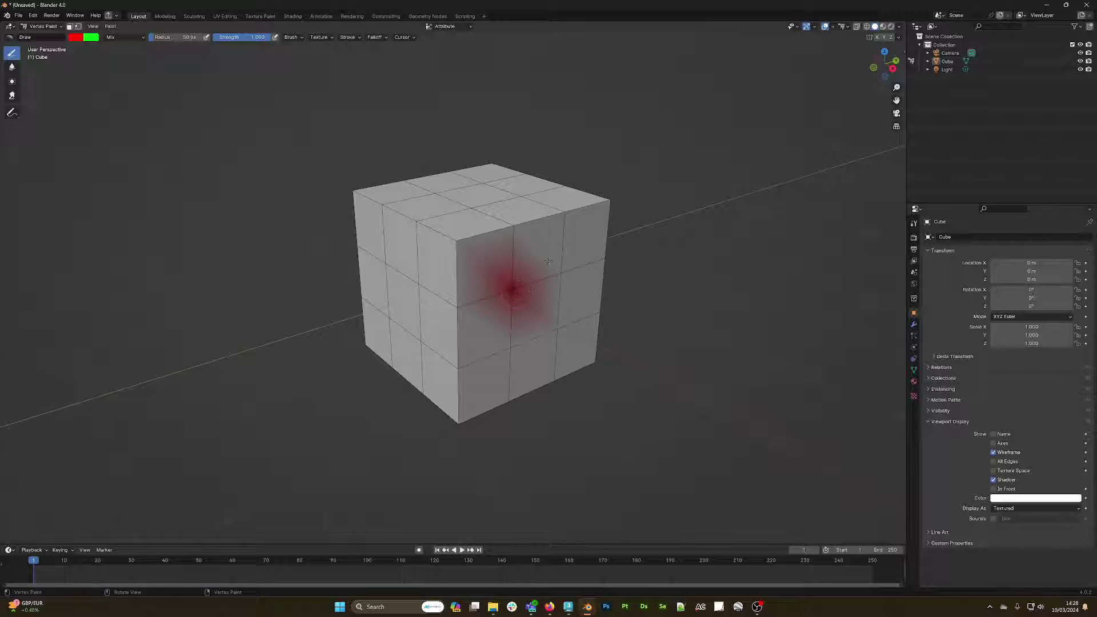
mouse_move(552, 260)
left_mouse_down()
mouse_move(563, 217)
mouse_move(511, 290)
left_mouse_up()
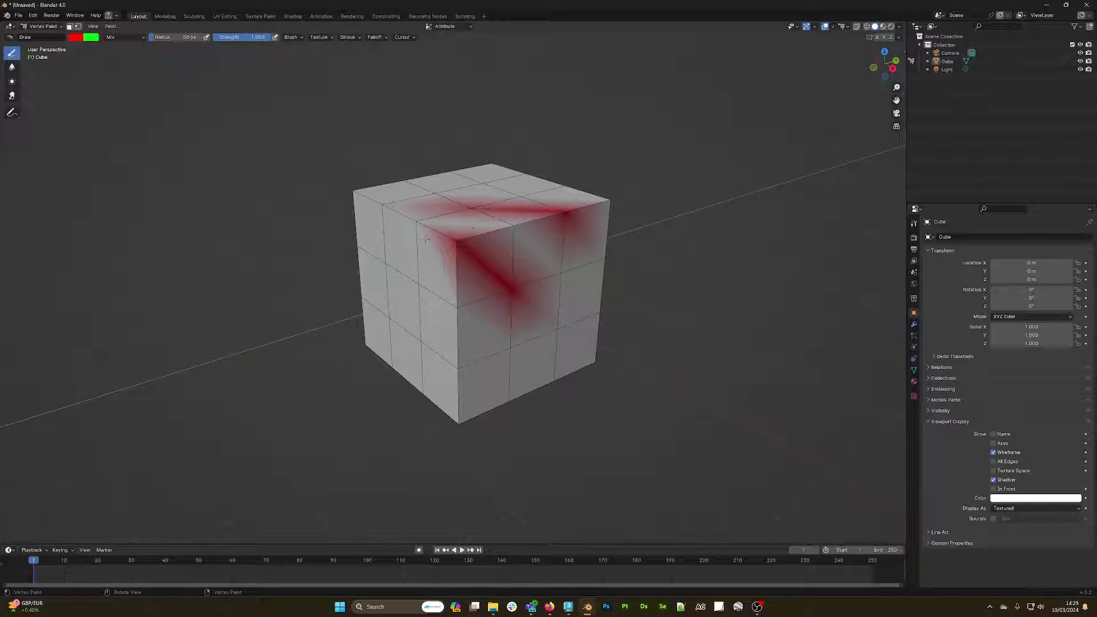
left_click_drag(411, 276, 427, 279)
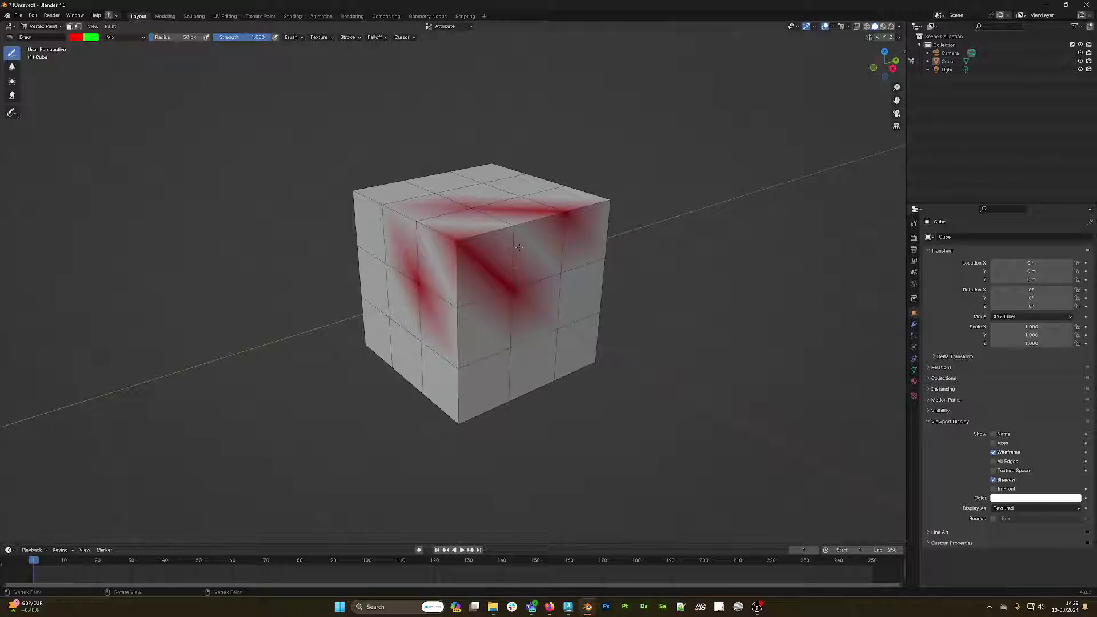
key("ctrl+z")
key("ctrl+z")
key("ctrl+z")
key("ctrl+z")
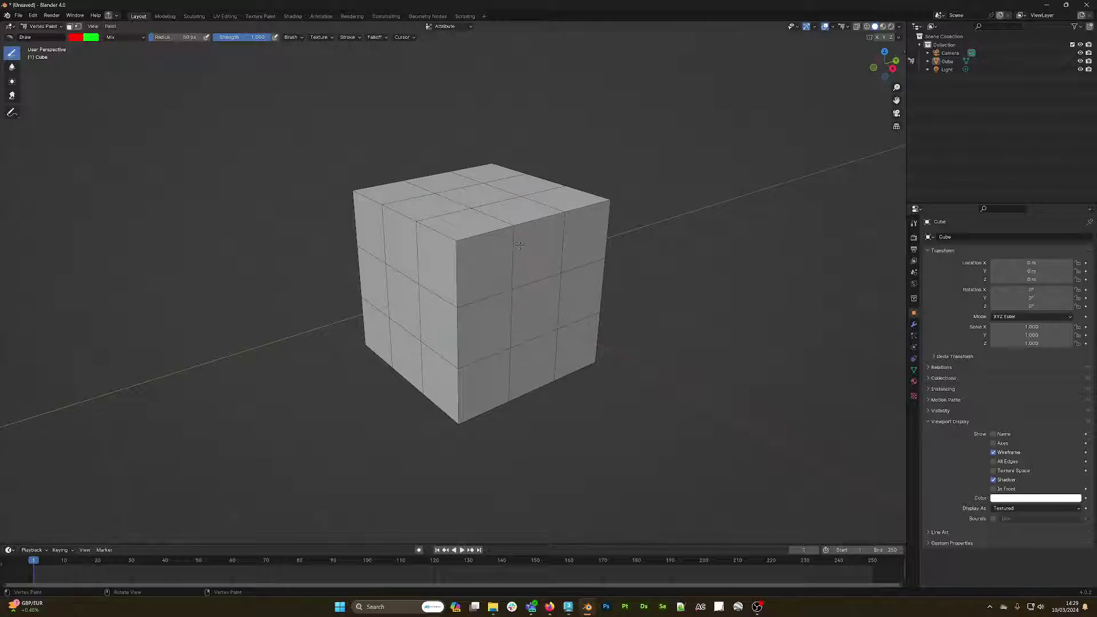
key("x")
left_click_drag(514, 224, 497, 259)
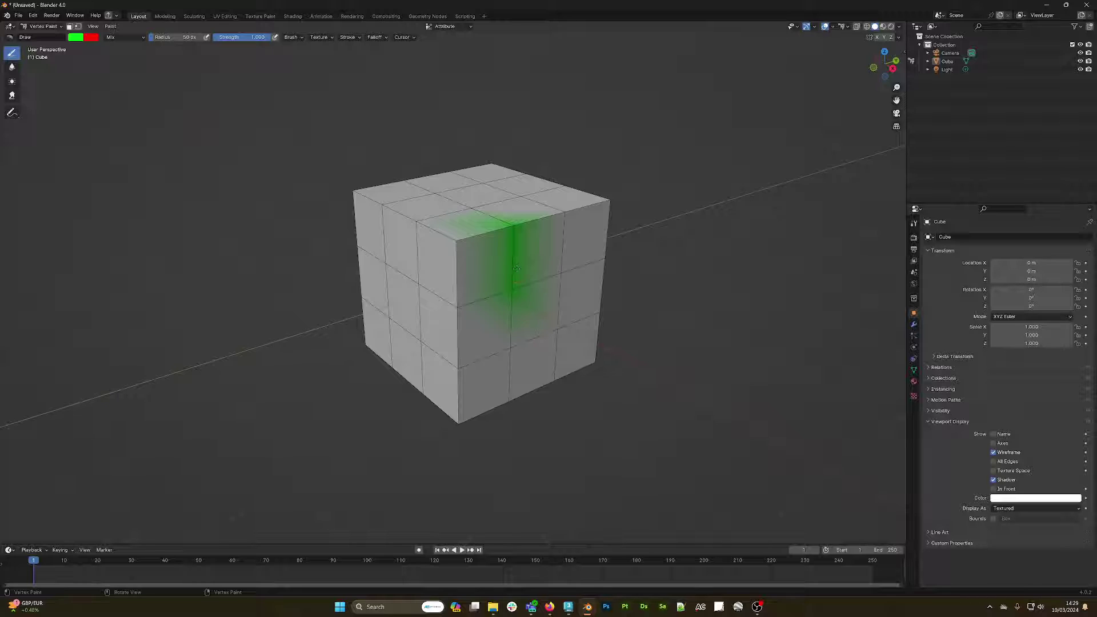
key("ctrl+z")
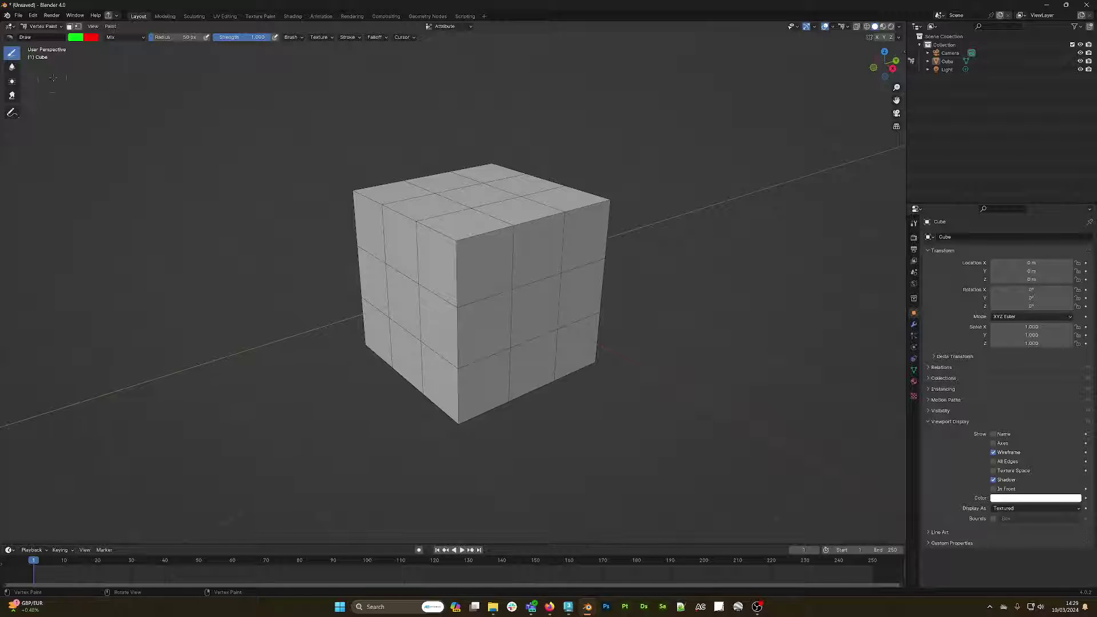
key("shift+space")
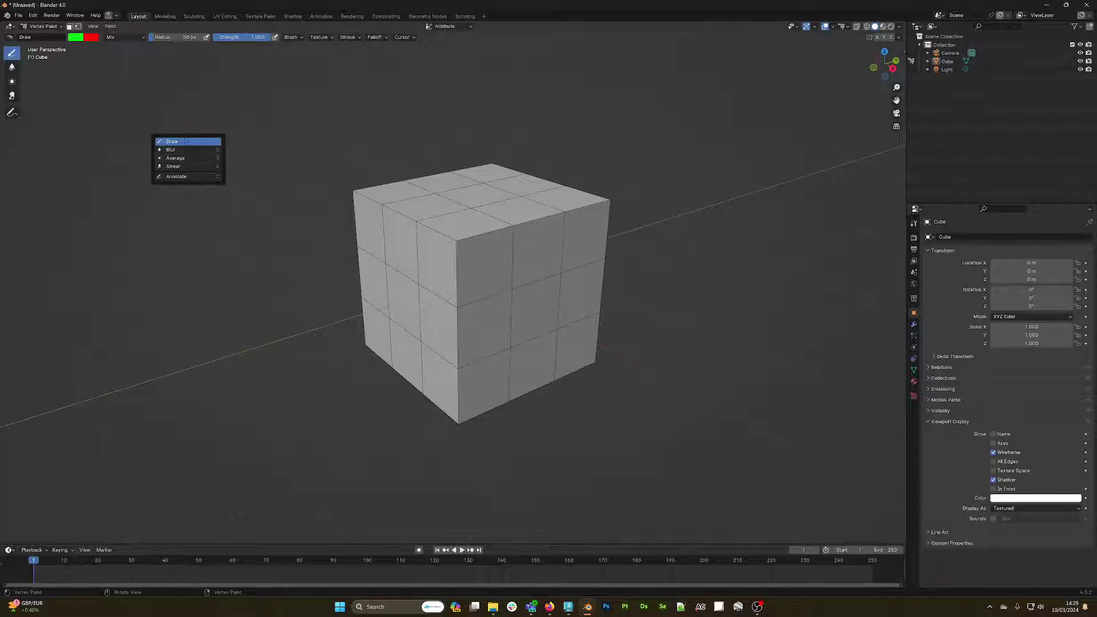
Keep the Draw brush and enable Face Selection Masking in the Vertex Paint header
left_click(192, 140)
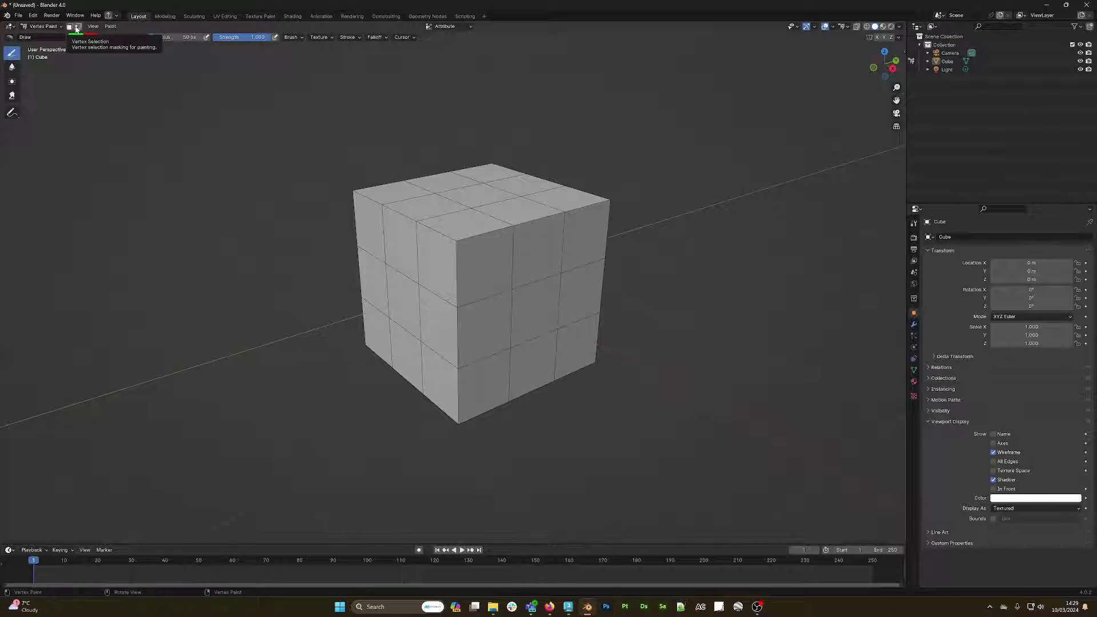
left_click(70, 27)
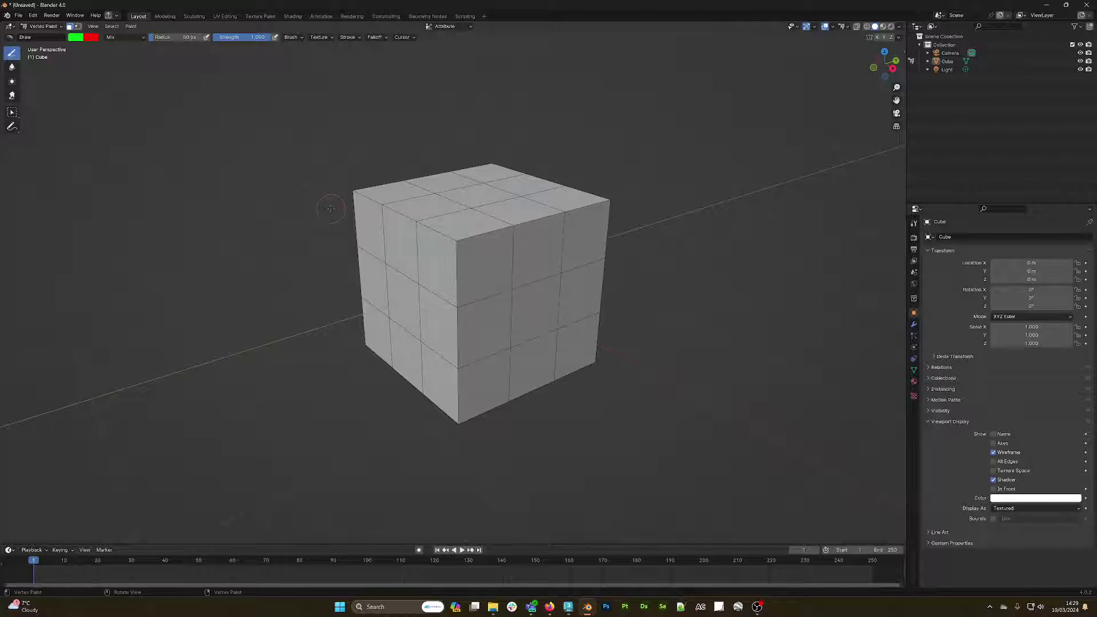
key("shift+space")
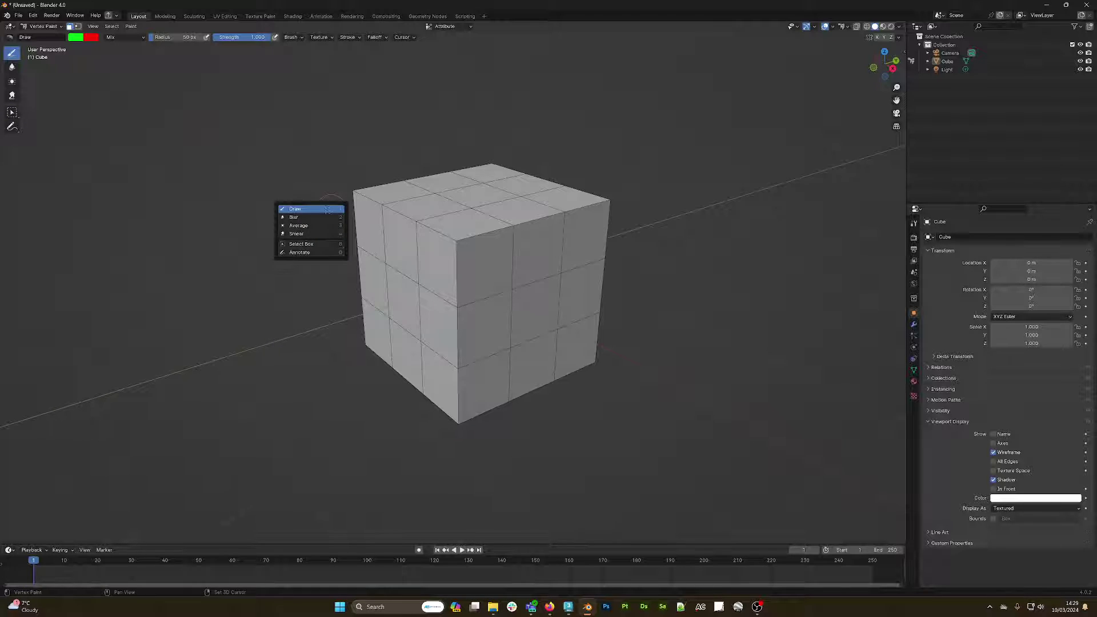
With Select Box, select front faces of the cube, ending on the centre square
left_click(314, 244)
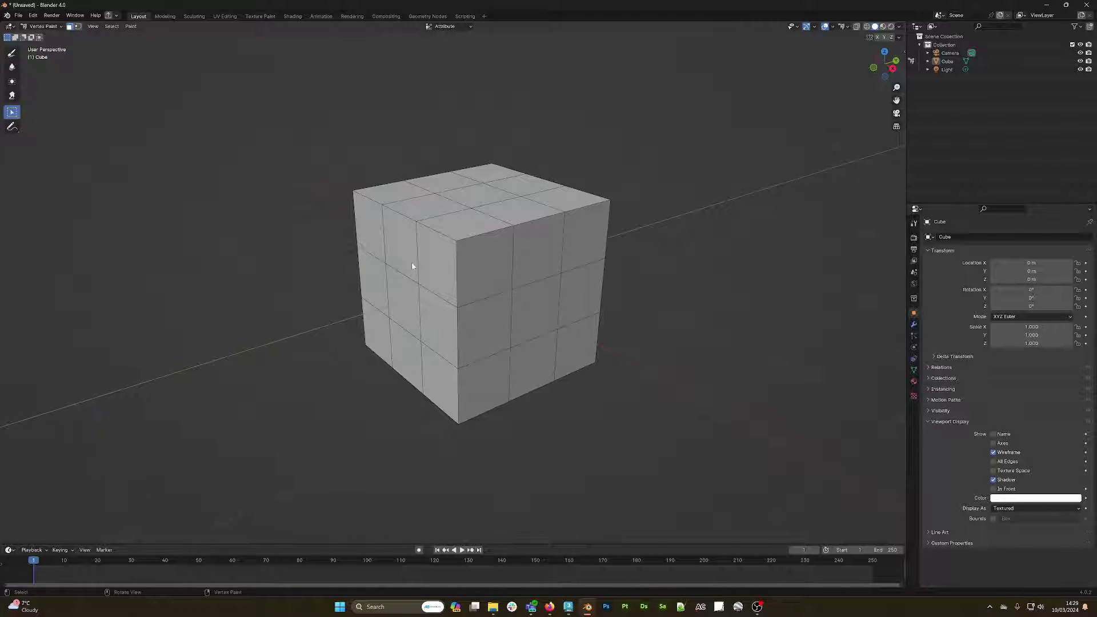
left_click(490, 273)
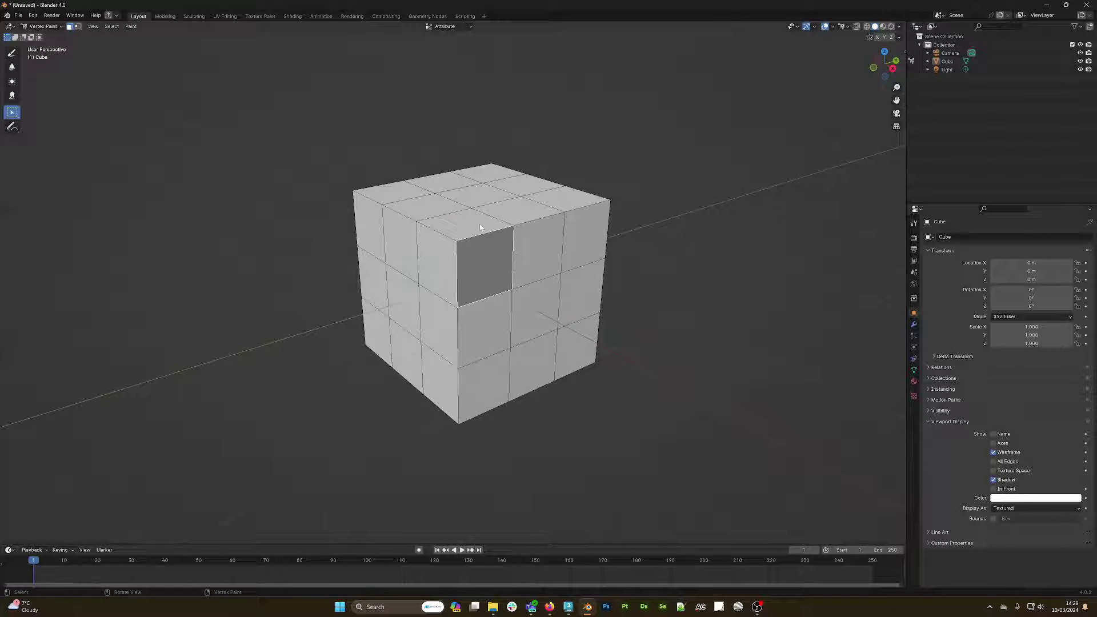
left_click(551, 232)
left_click(583, 229)
left_click(579, 294)
left_click(538, 308)
left_click(495, 315)
left_click(490, 274)
left_click(530, 265)
left_click(535, 311)
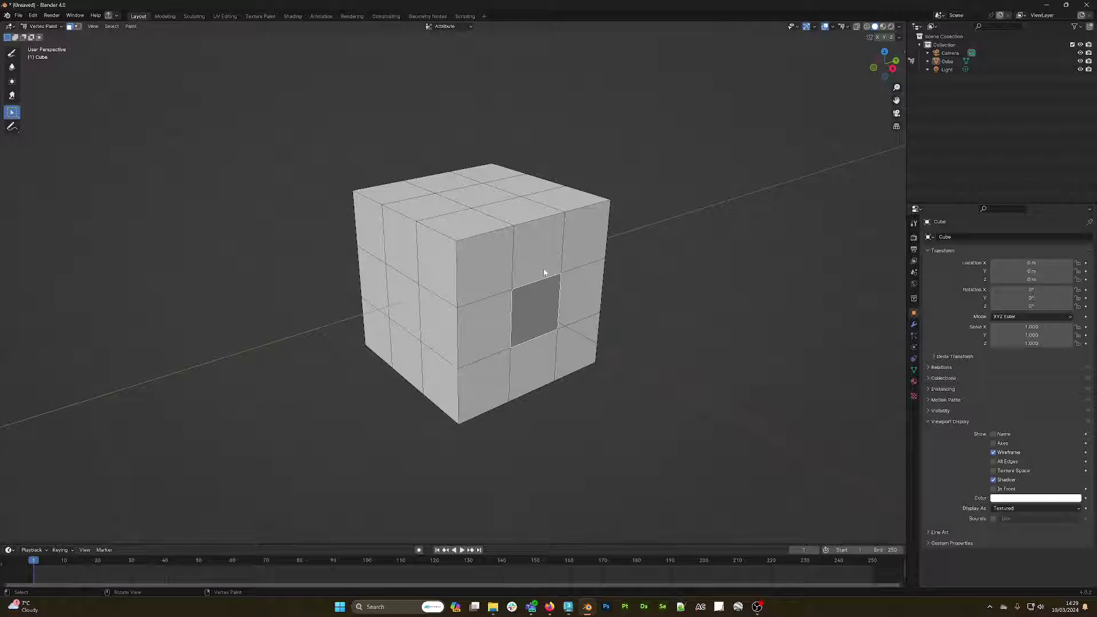
Add the upper-left, lower-right, lower-left and upper-right front squares to the mask
left_click(498, 264, "shift")
left_click(573, 342, "shift")
left_click(492, 374, "shift")
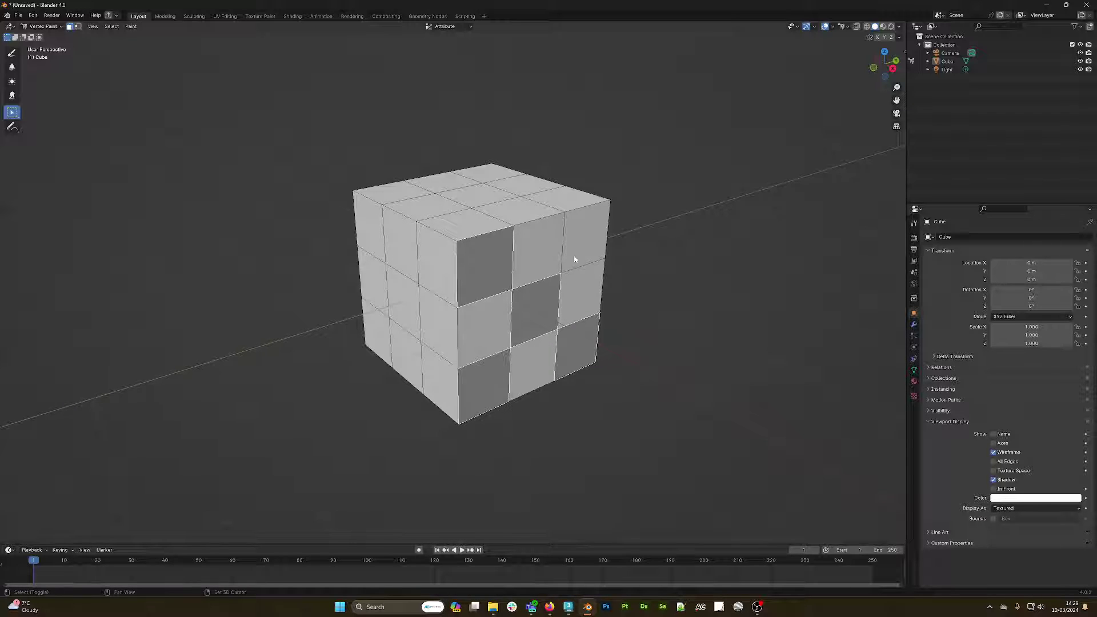
left_click(573, 255, "shift")
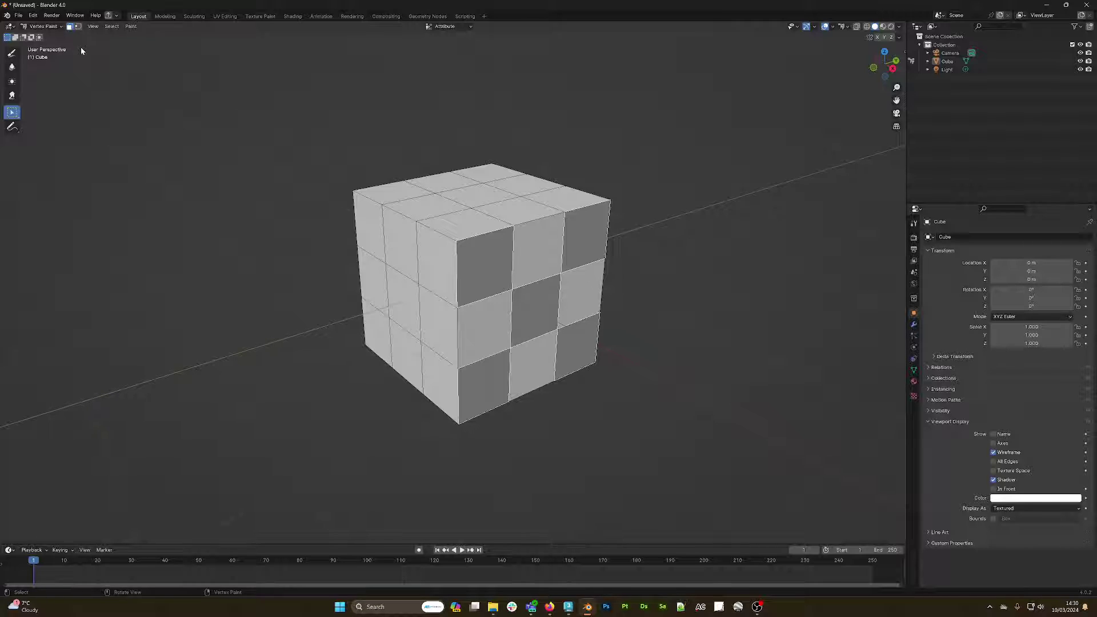
Fill the masked faces green with Shift+K, then swap colours and refill them red
left_click(14, 54)
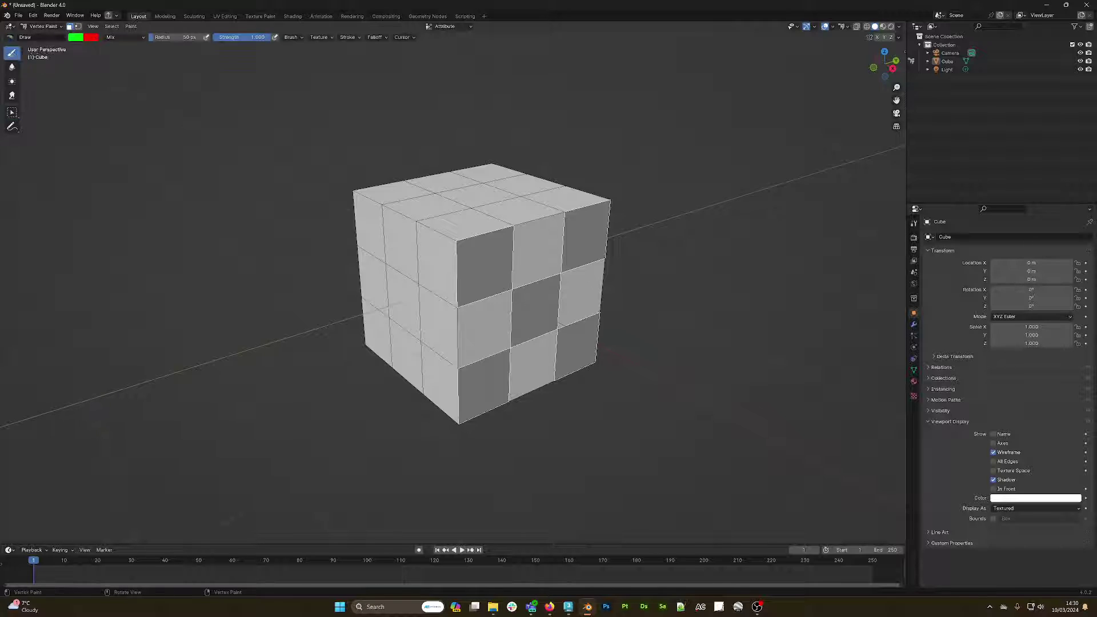
left_click(131, 27)
key("shift+k")
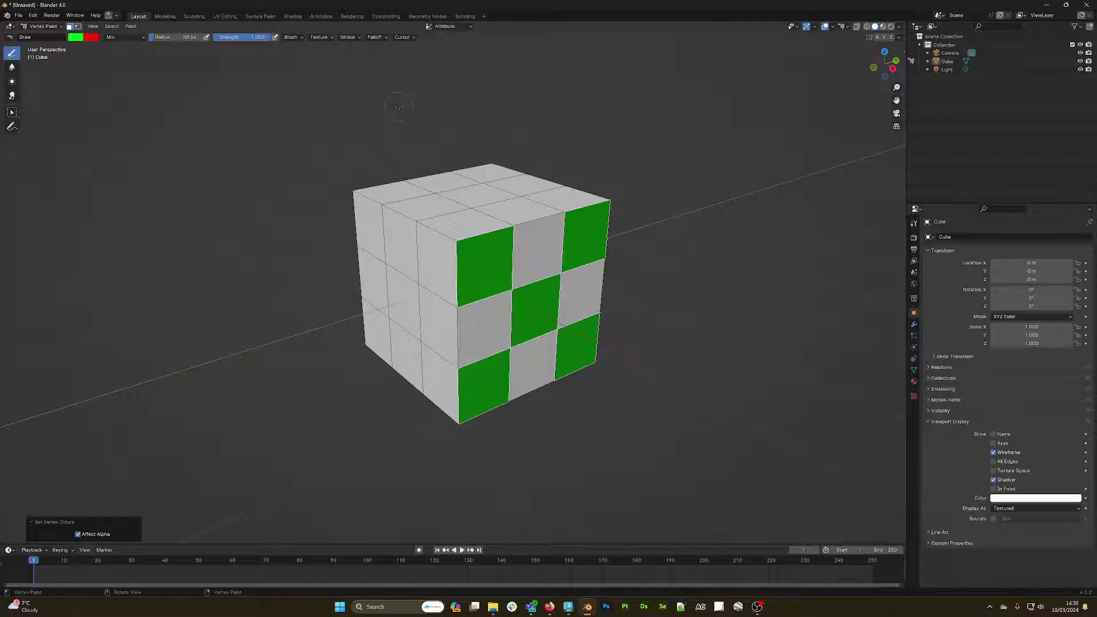
key("x")
key("shift+k")
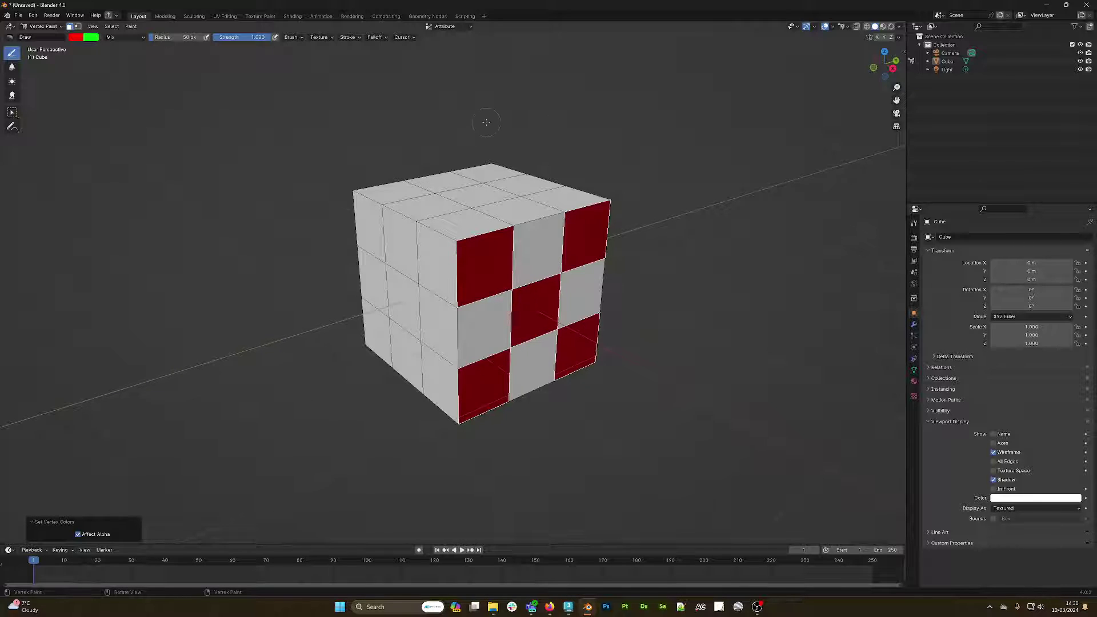
Switch to the Blur brush from the quick tool picker
left_click(538, 257)
key("shift+space")
left_click(460, 182)
key("shift+space")
Mask the top-, left-, bottom- and right-middle front squares, then show the sidebar's Paint tab
left_click(451, 233)
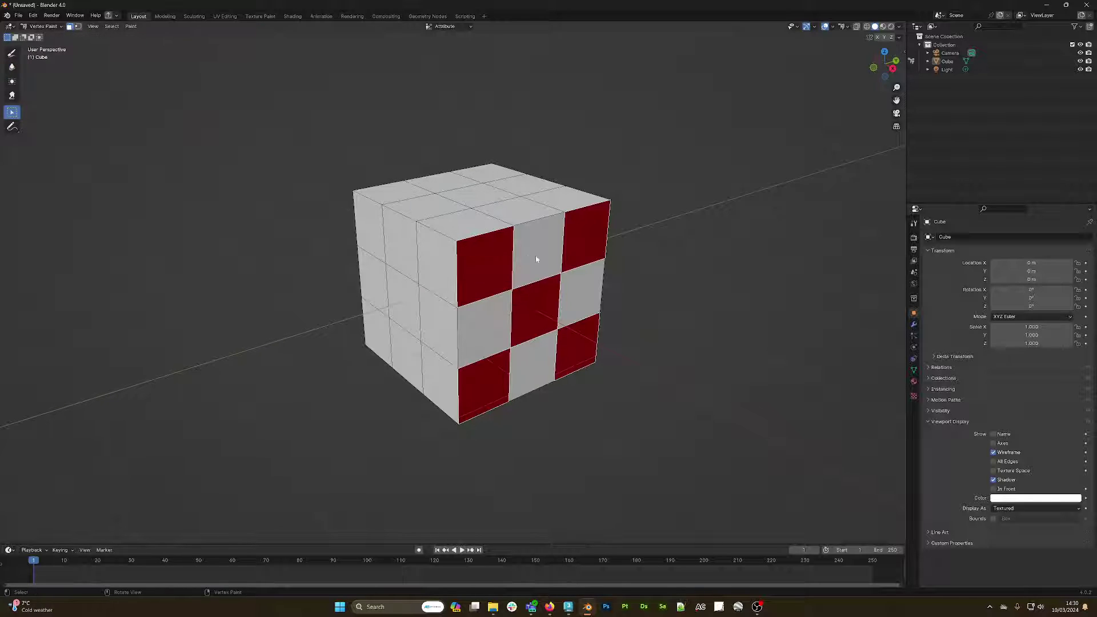
left_click(534, 247)
left_click(485, 320, "shift")
left_click(523, 359, "shift")
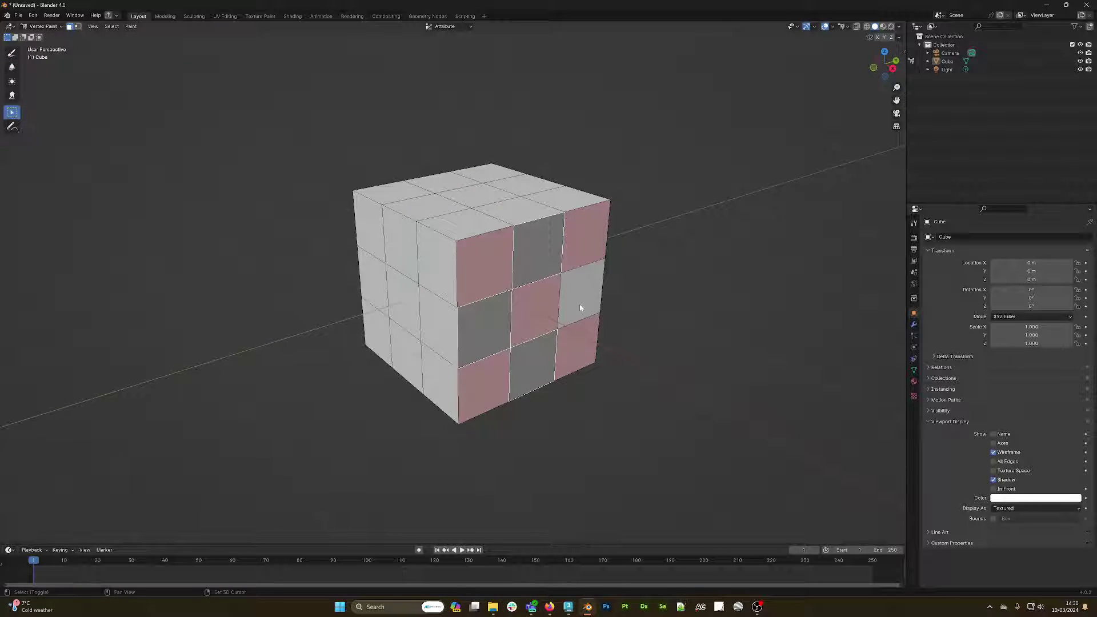
left_click(577, 302, "shift")
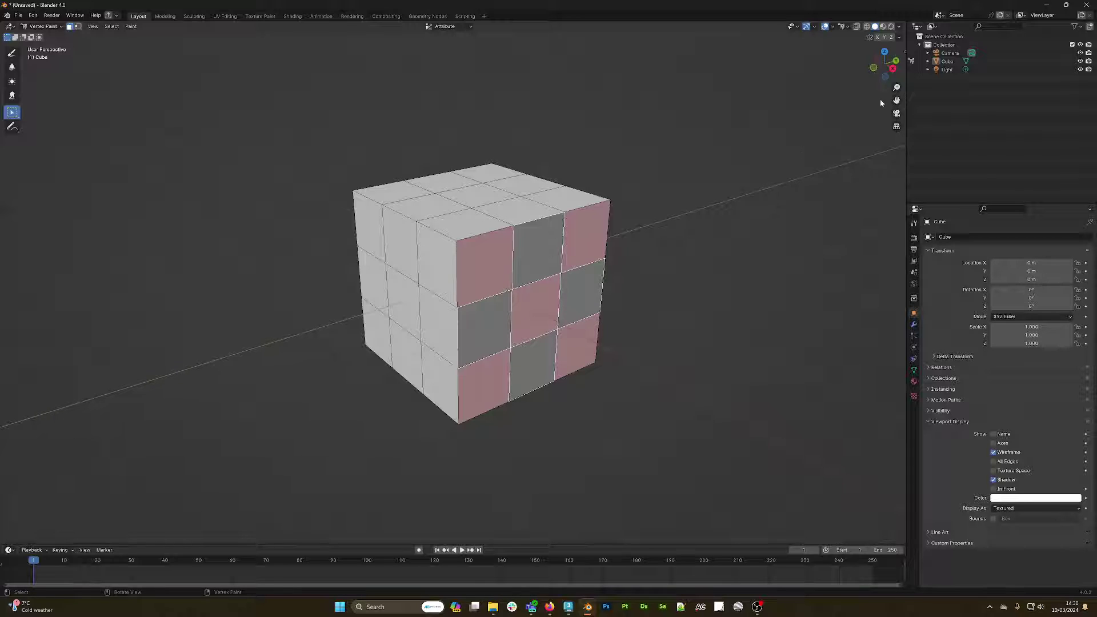
left_click(904, 51)
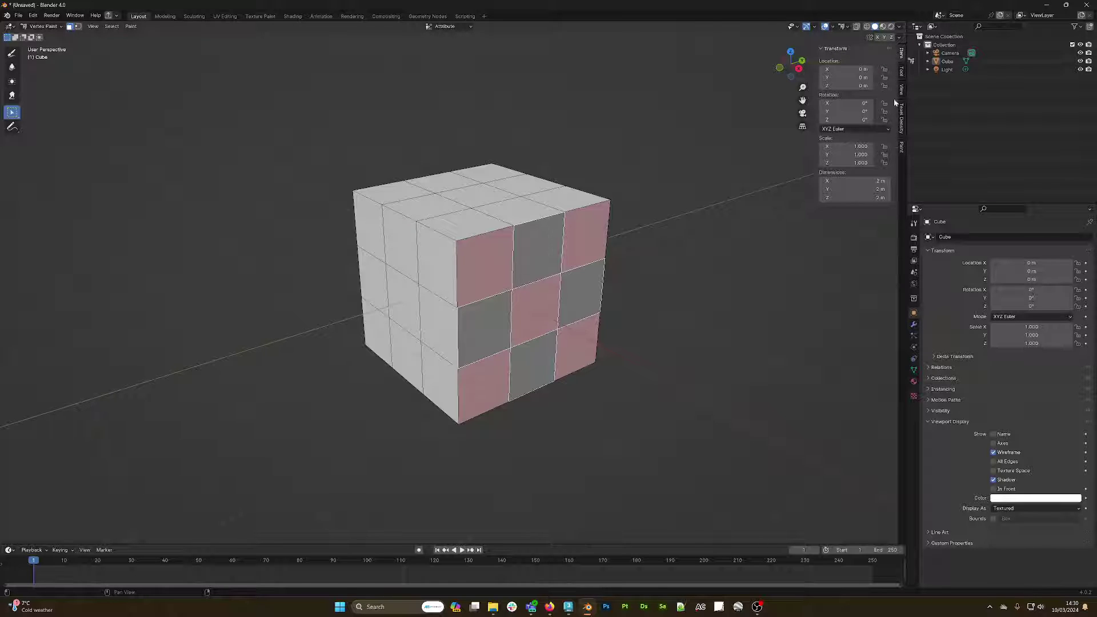
left_click(902, 148)
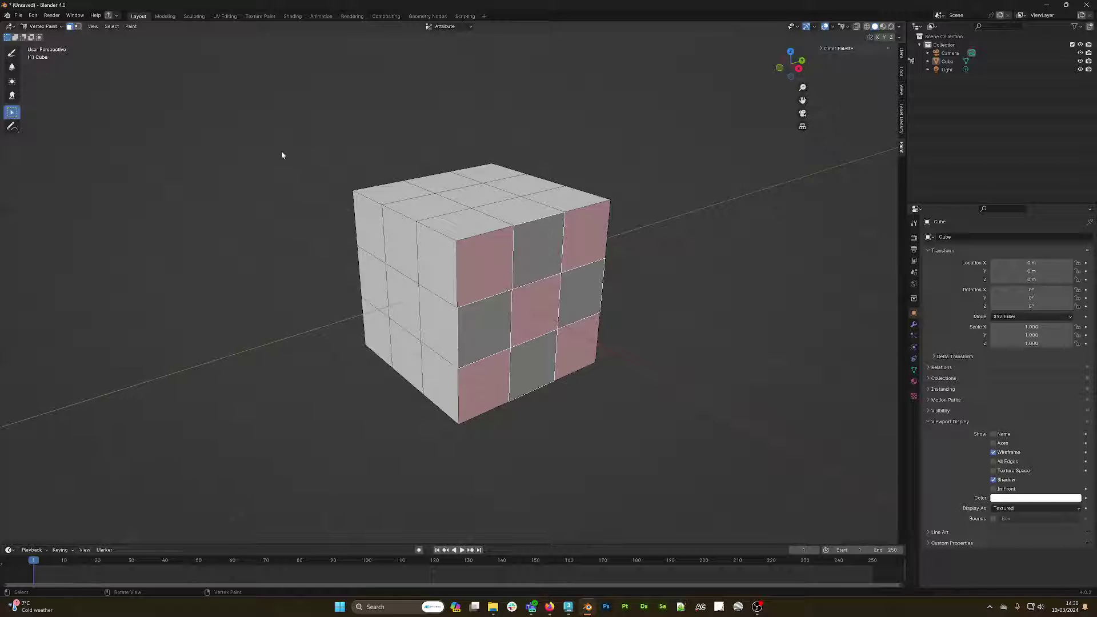
Return to the Draw brush and create a new Color Palette holding the current red
key("shift+space")
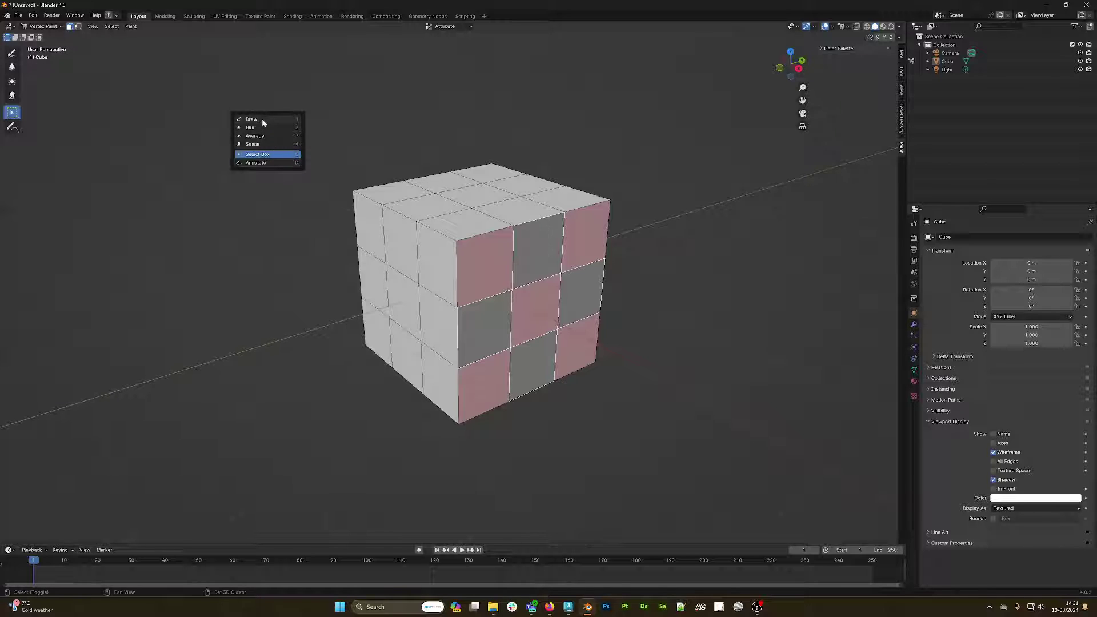
left_click(262, 121)
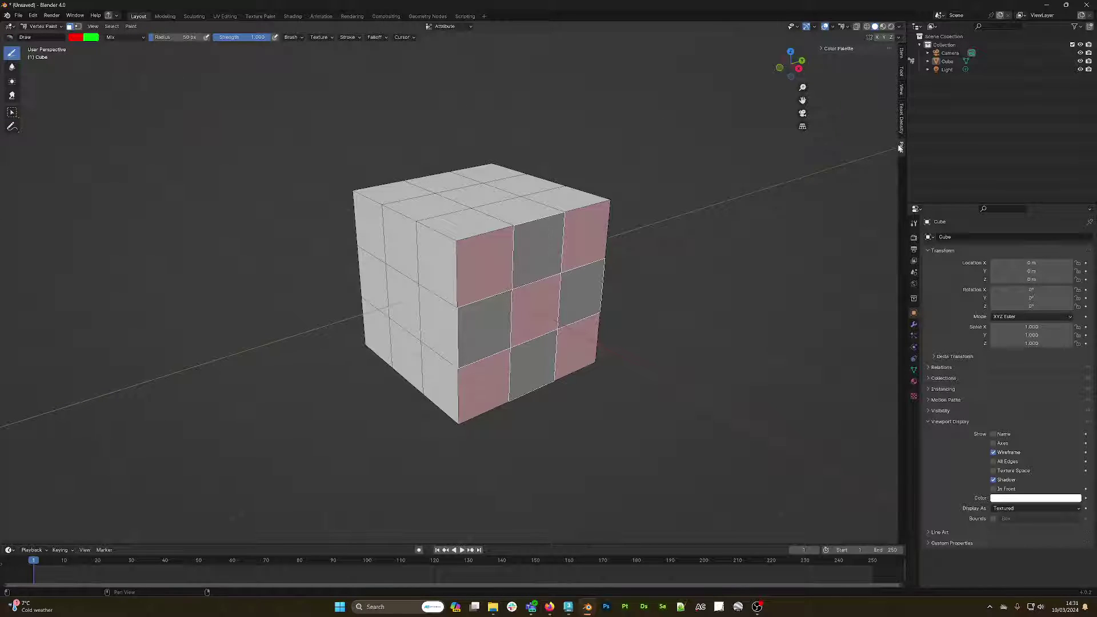
left_click(902, 71)
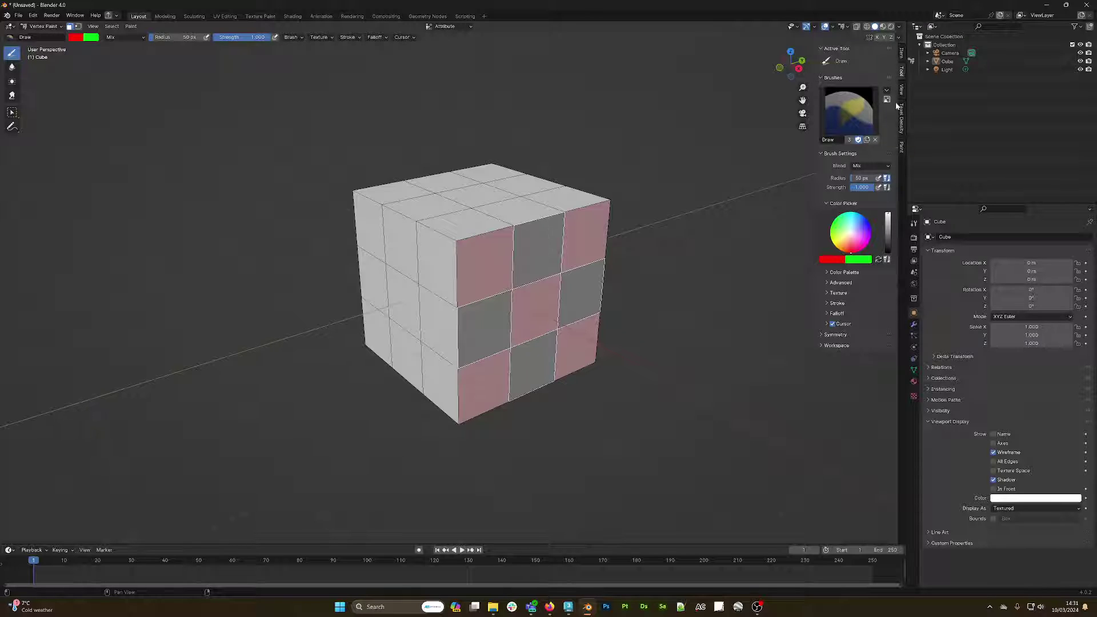
left_click(830, 273)
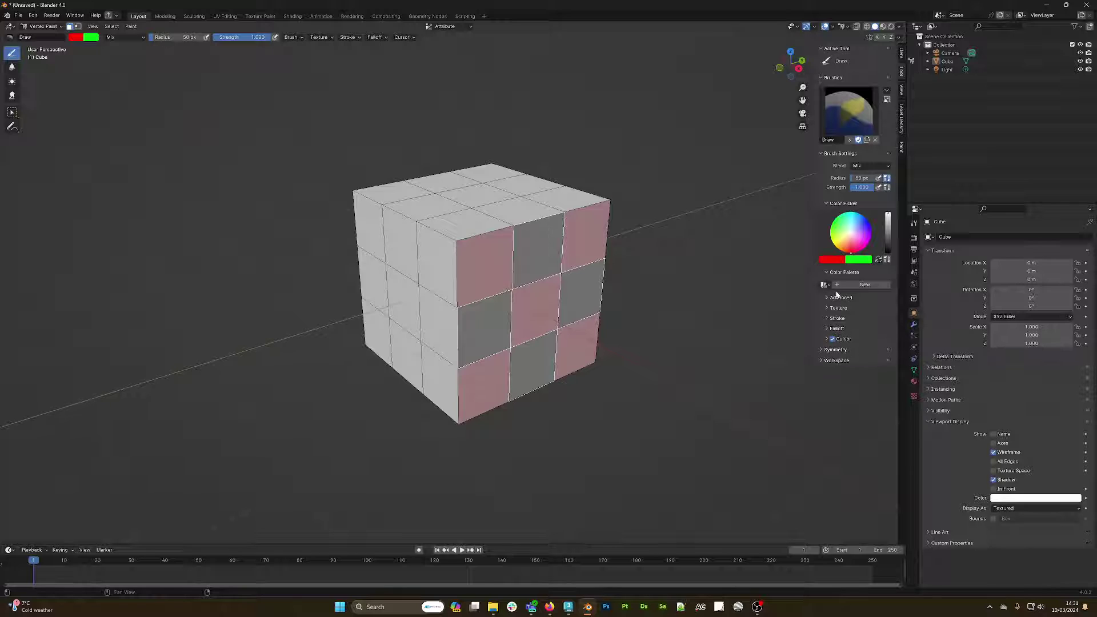
left_click(851, 285)
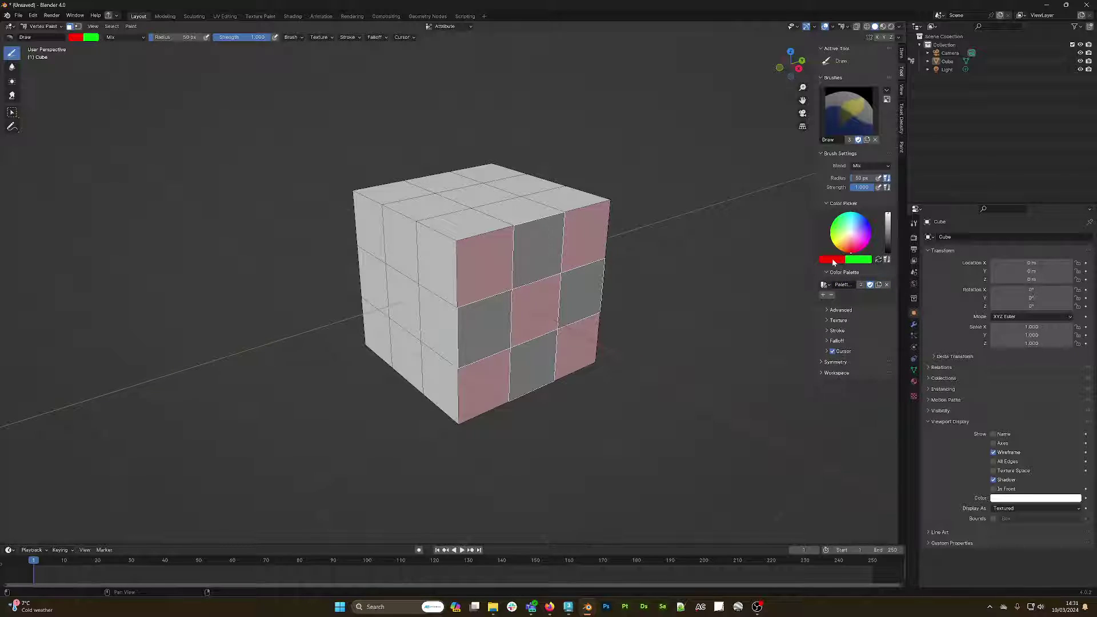
left_click(823, 295)
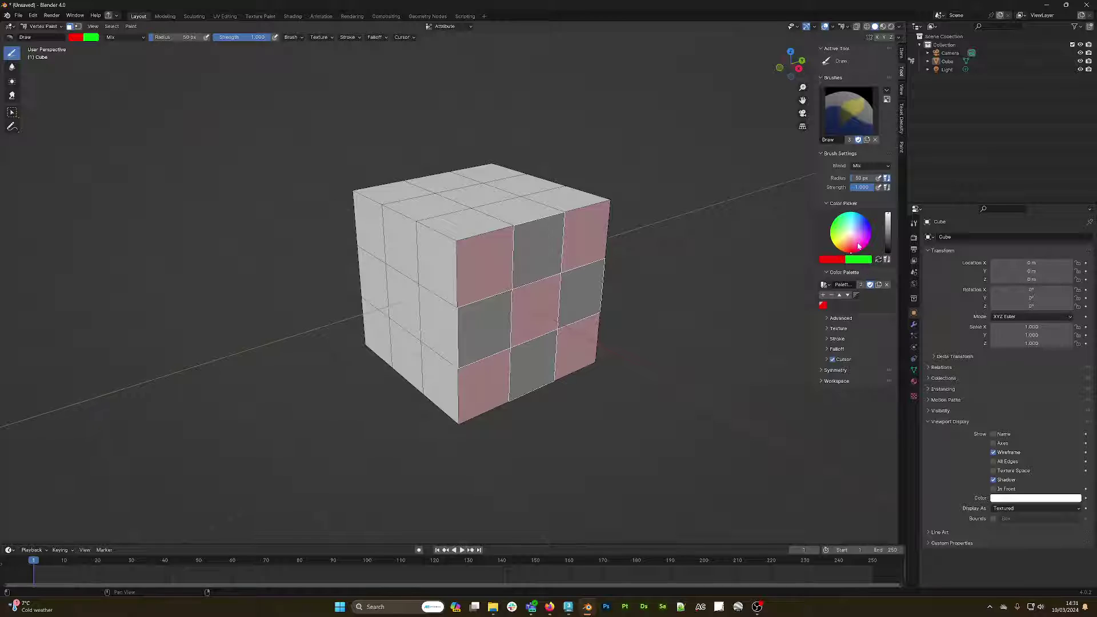
Add green and blue swatches to the palette, then fill the four masked squares blue
left_click_drag(860, 260, 832, 260)
left_click(823, 294)
left_click(863, 222)
left_click(867, 220)
left_click(822, 295)
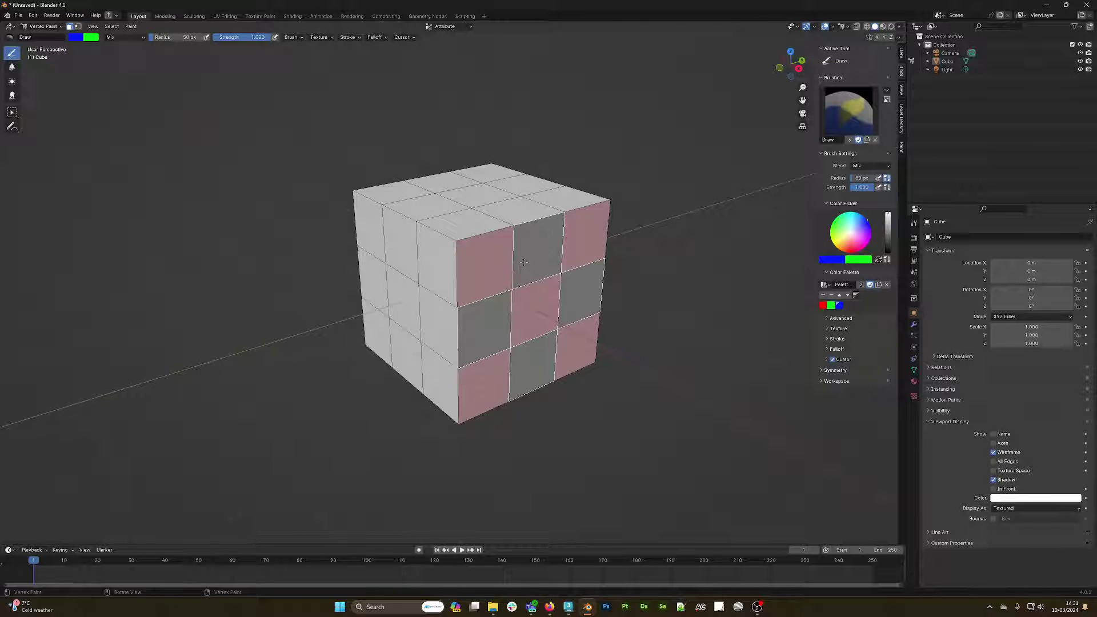
key("shift+k")
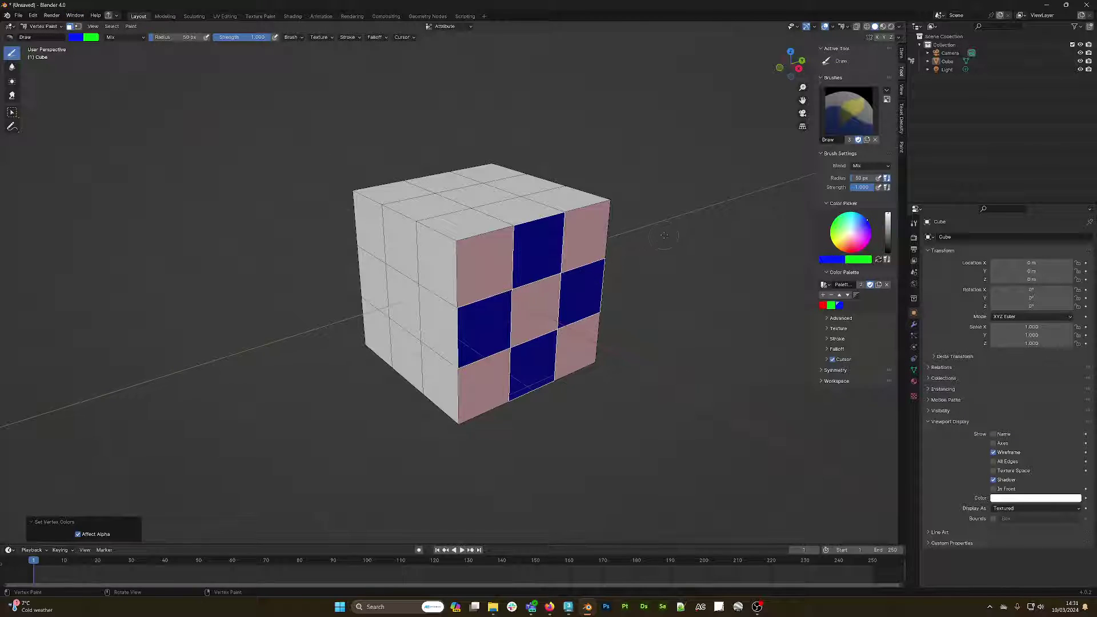